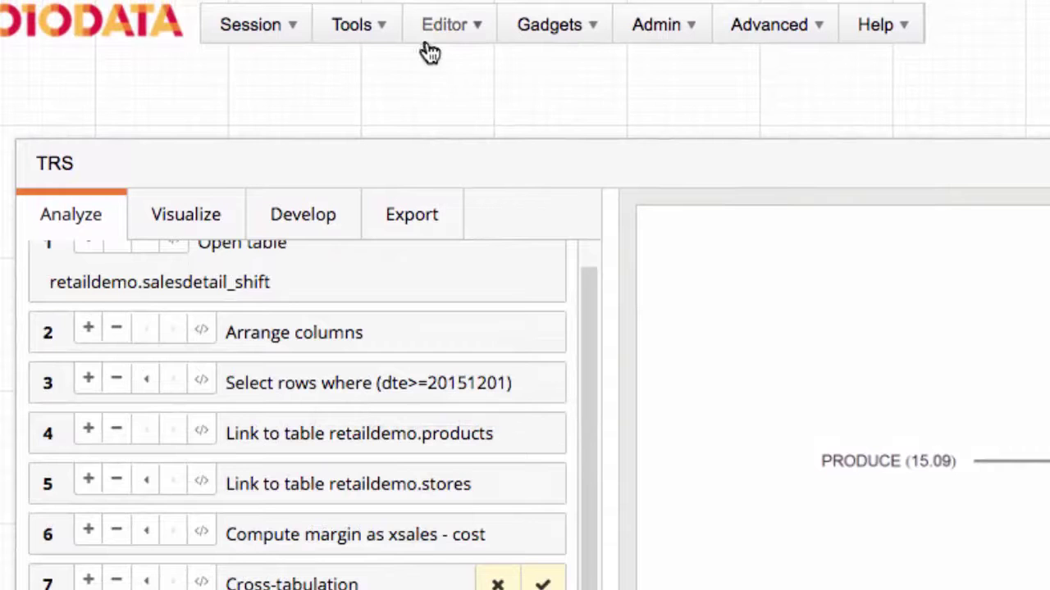
- Create a new visible variable named date_select with type Date
click(432, 18)
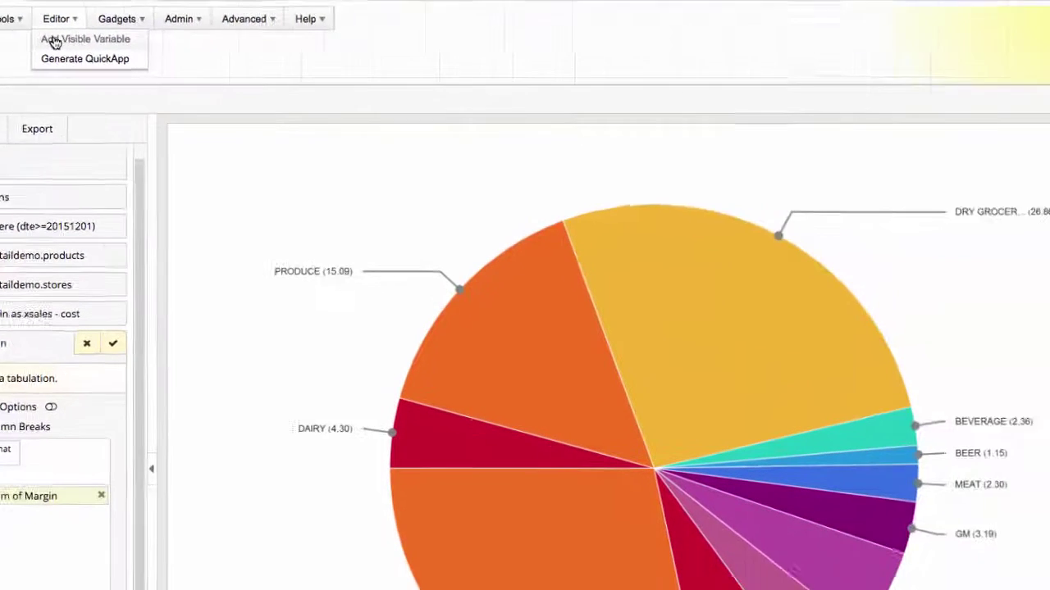
click(178, 48)
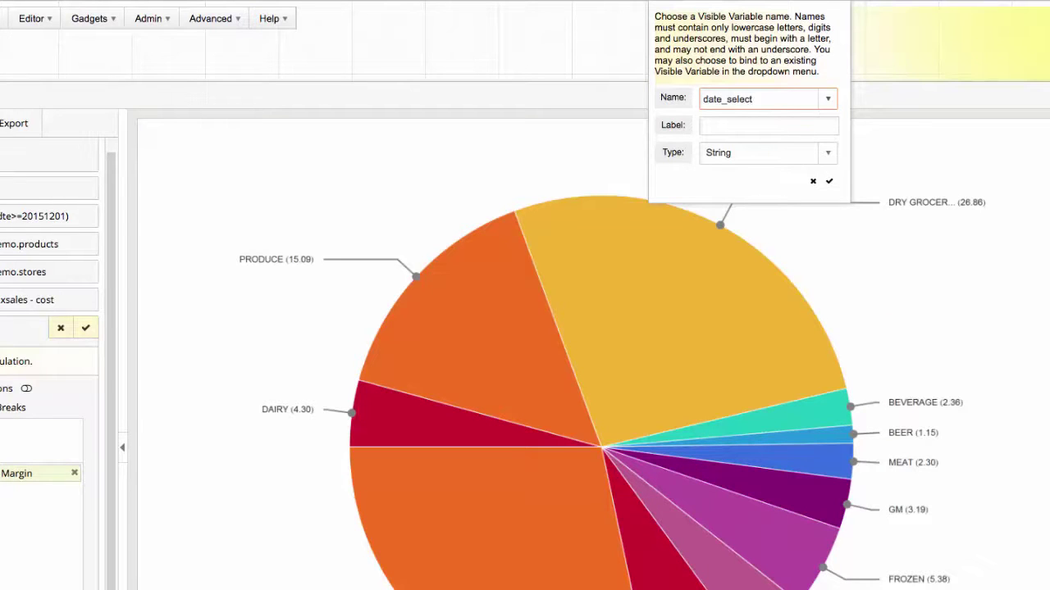
click(827, 153)
click(792, 222)
click(829, 181)
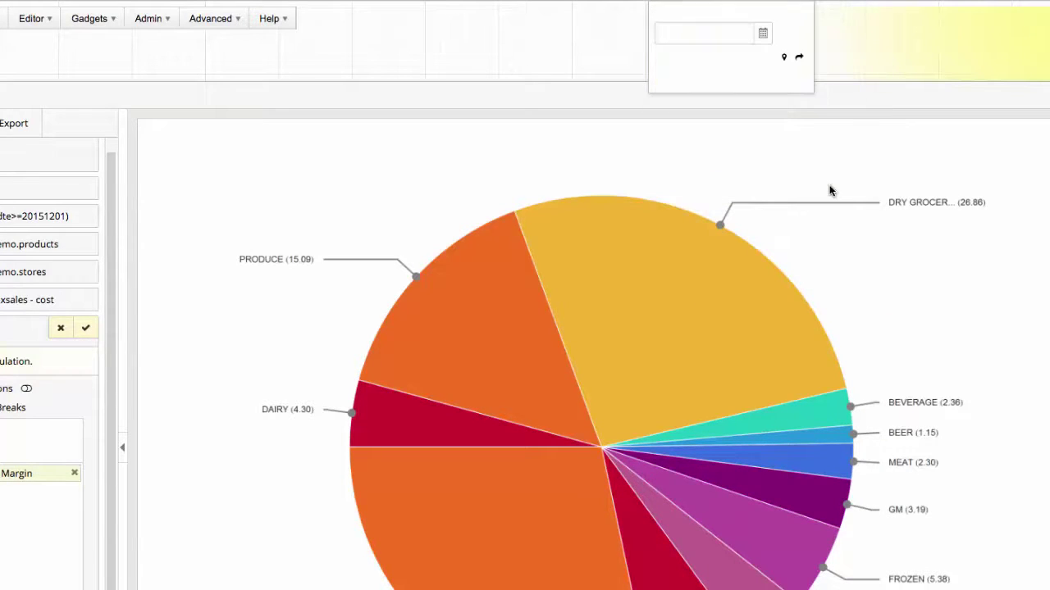
- Set the date_select calendar value to December 1, 2015 (12/01/2015)
click(762, 33)
click(743, 55)
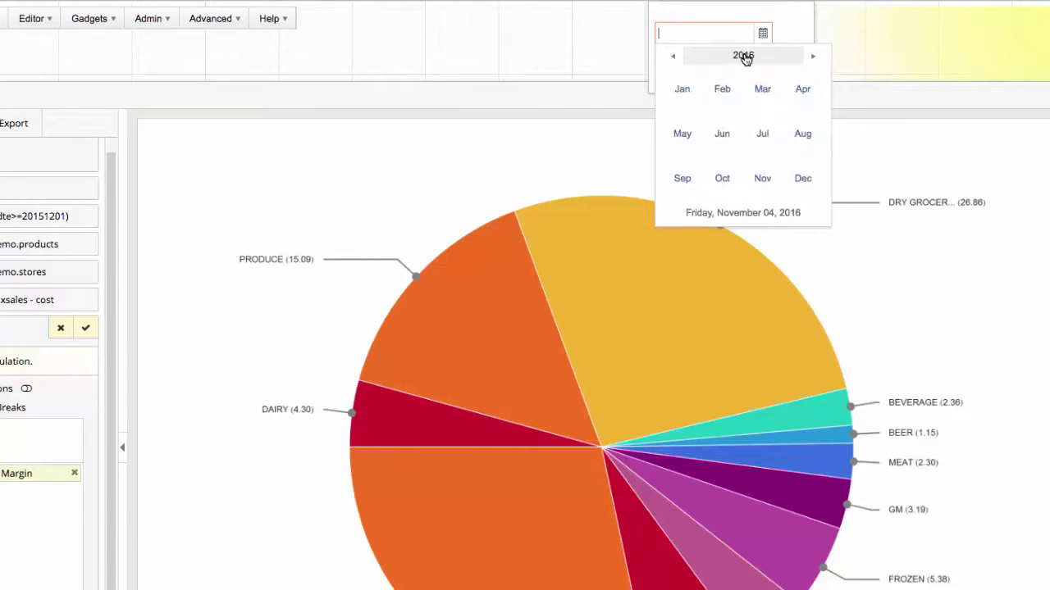
click(744, 55)
click(761, 135)
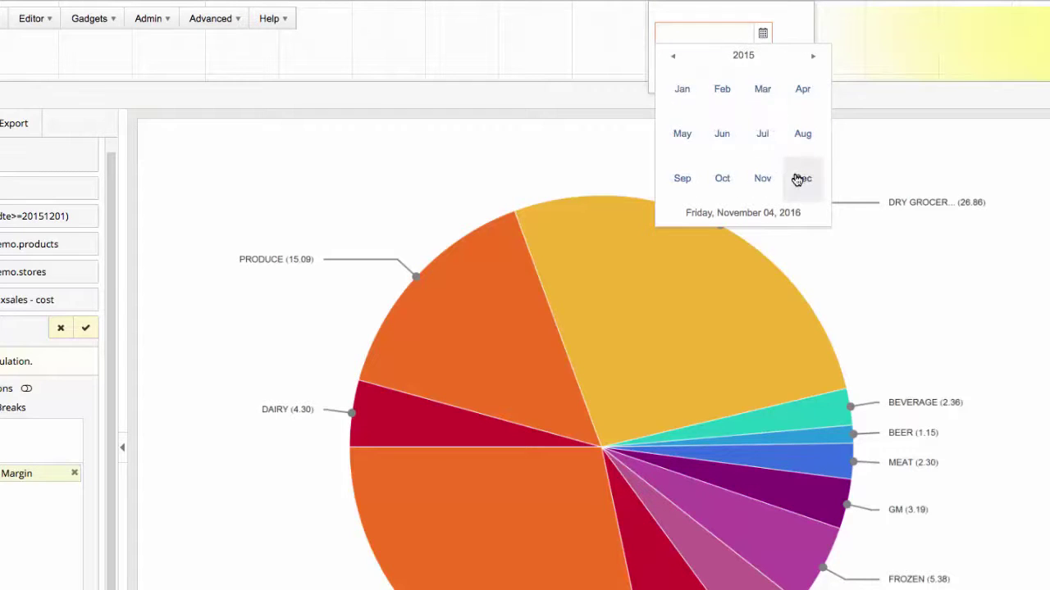
click(803, 177)
click(697, 92)
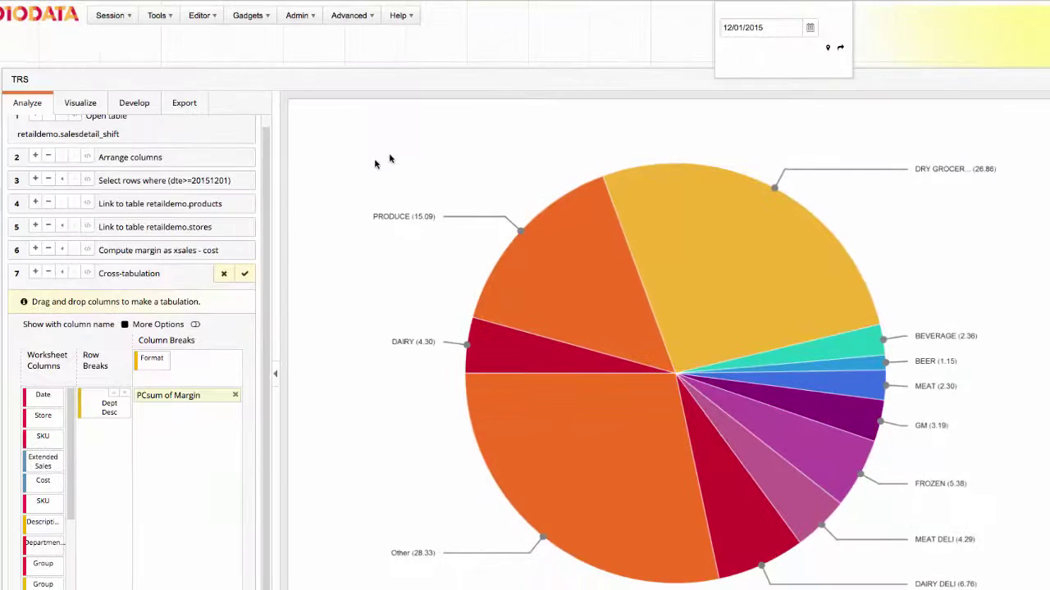
click(197, 183)
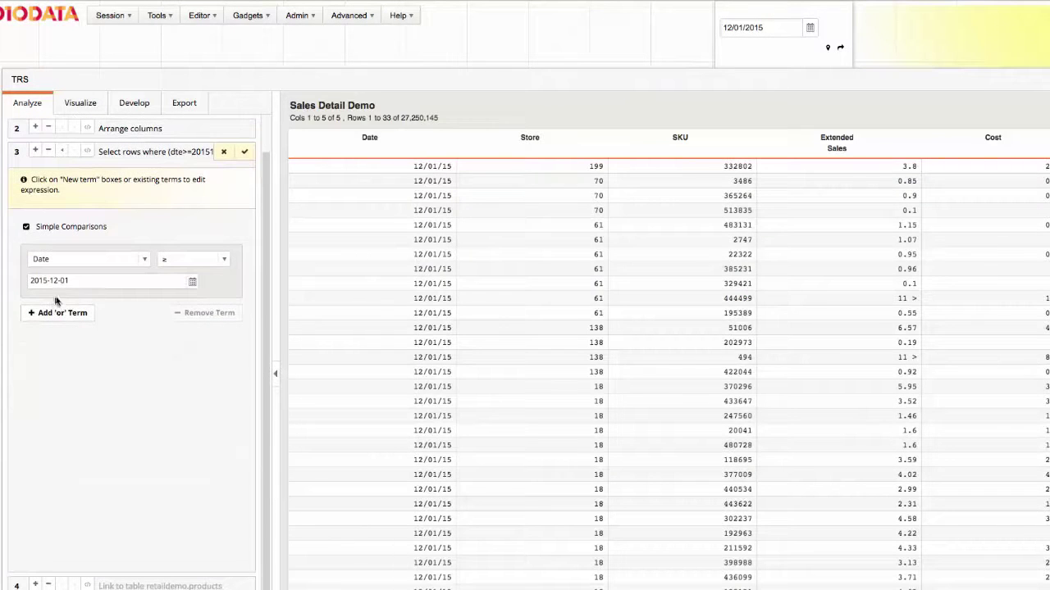
click(25, 226)
drag(87, 258, 55, 261)
text(@)
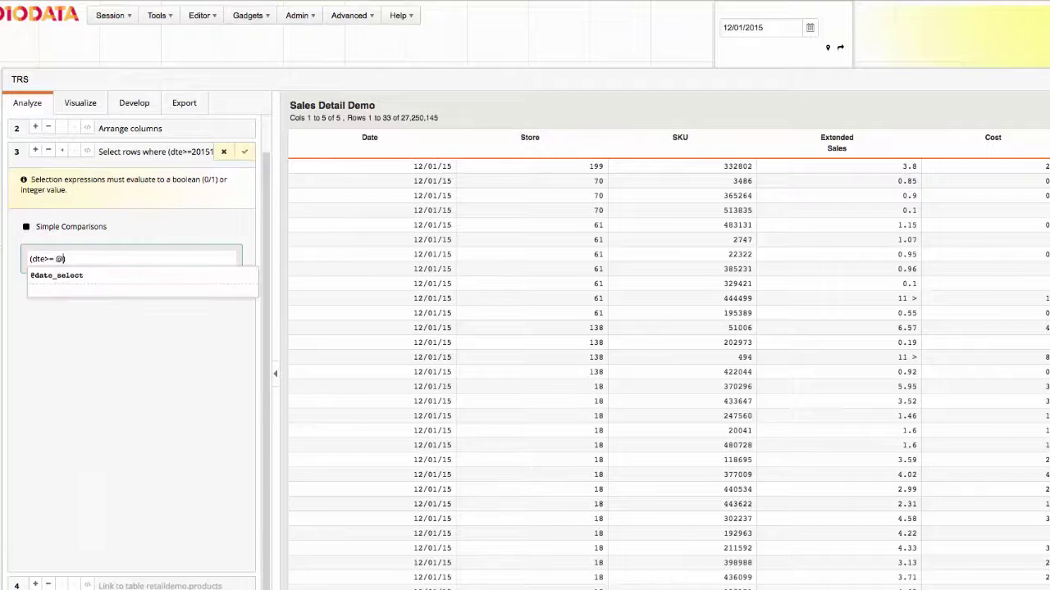
click(66, 275)
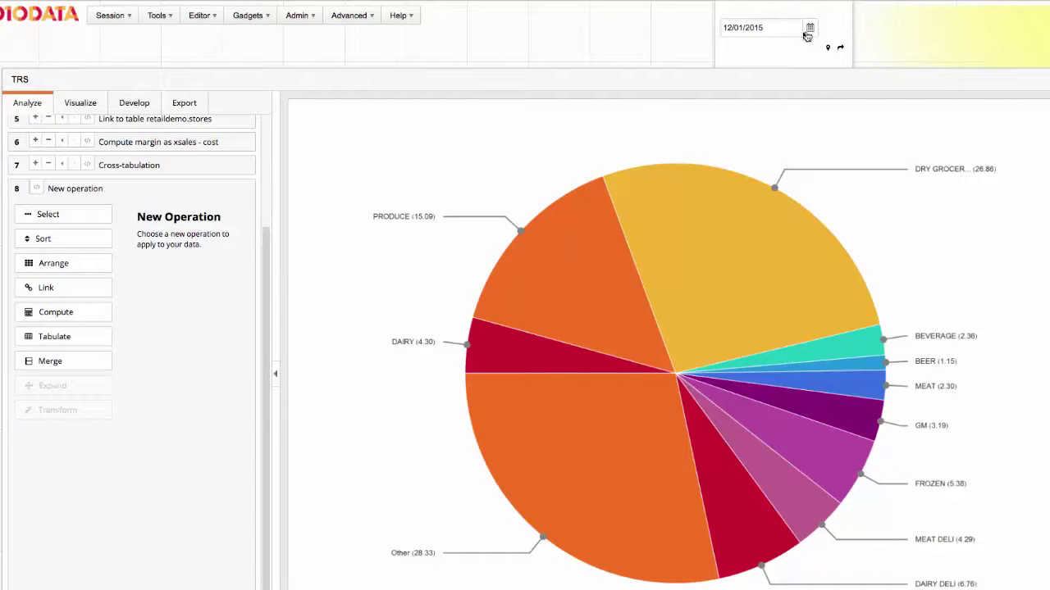
- Change date_select to 12/06/2015 to refresh the pie chart, then clone the analysis
click(809, 31)
click(743, 94)
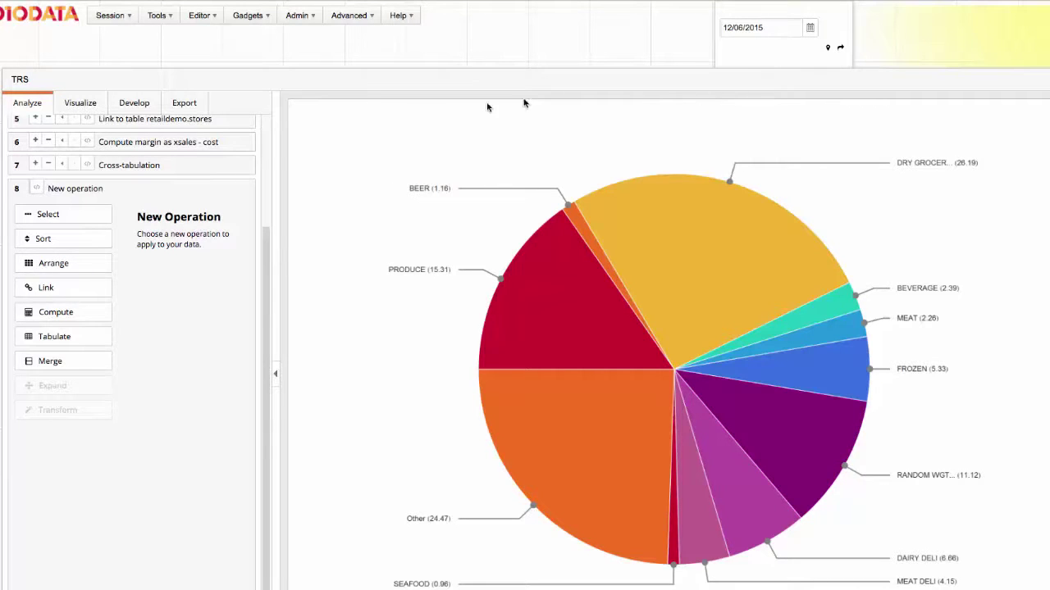
click(139, 104)
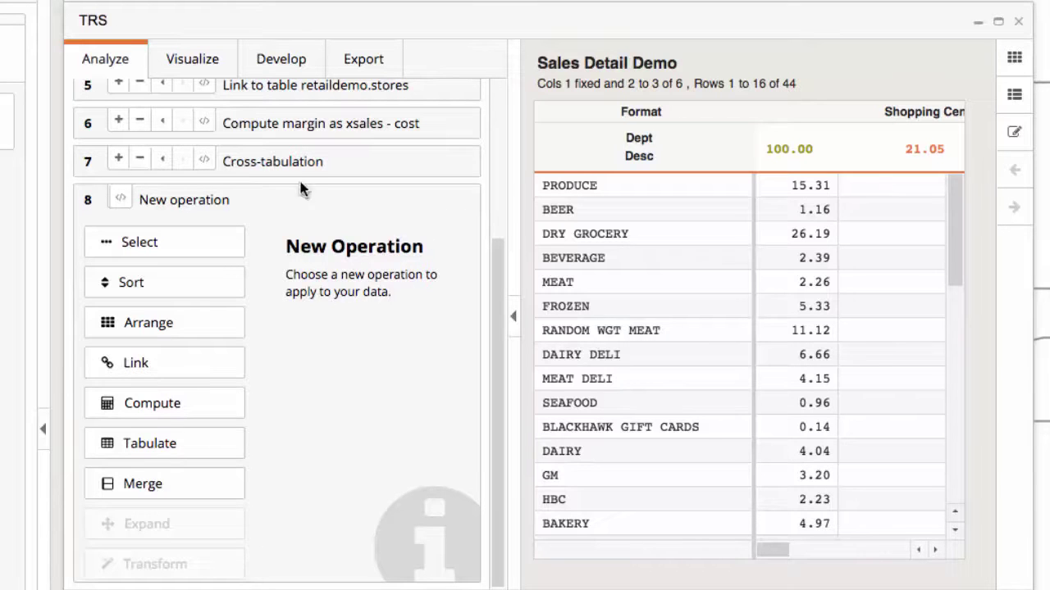
- Replace Dept Desc with Date as the row break and use Sum of Margin instead of PCsum
scroll(306, 182, up, 3)
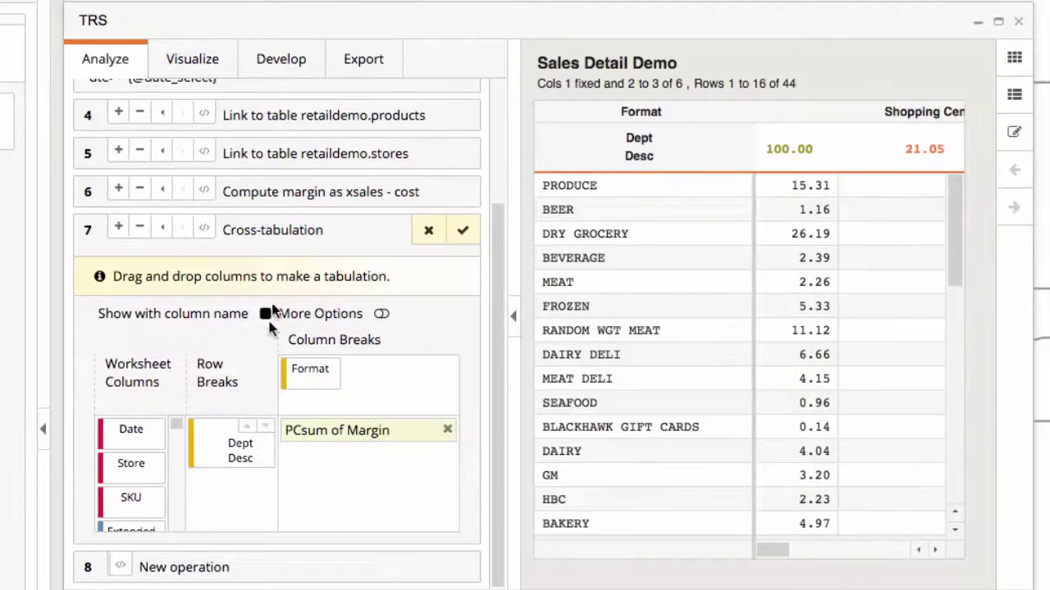
drag(244, 437, 140, 510)
drag(135, 429, 235, 443)
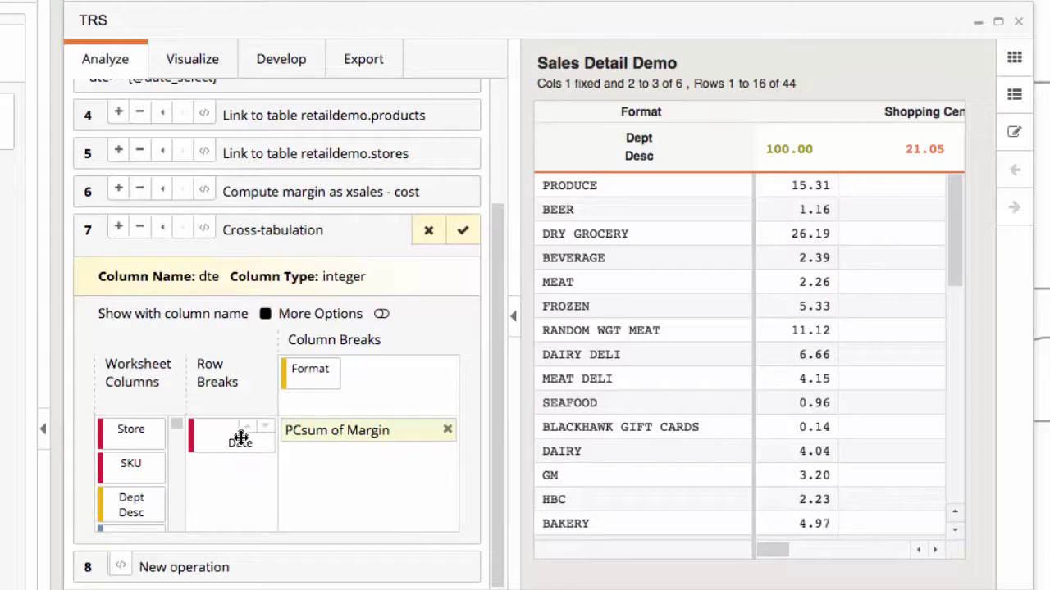
click(328, 441)
click(348, 458)
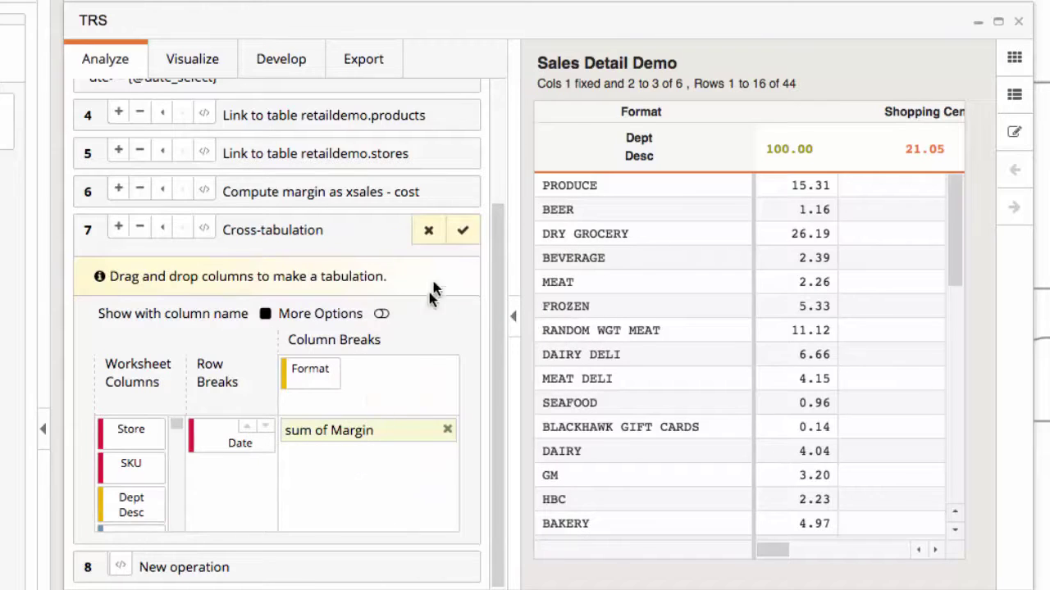
click(459, 236)
click(462, 232)
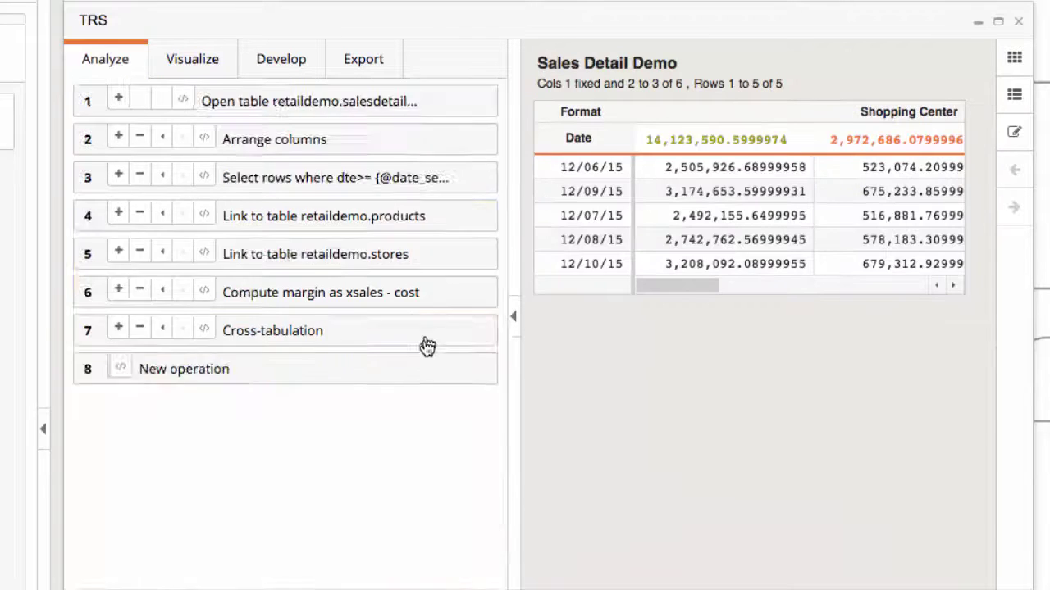
click(422, 338)
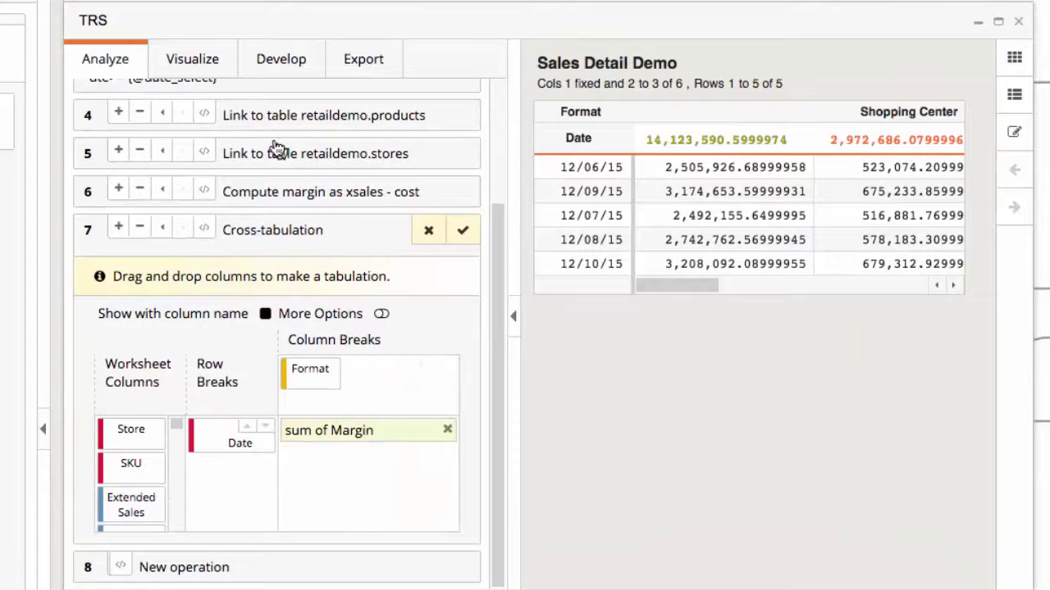
- Build a line chart with Date on the x-axis and Sum Margin on the y-axis
click(206, 74)
click(290, 140)
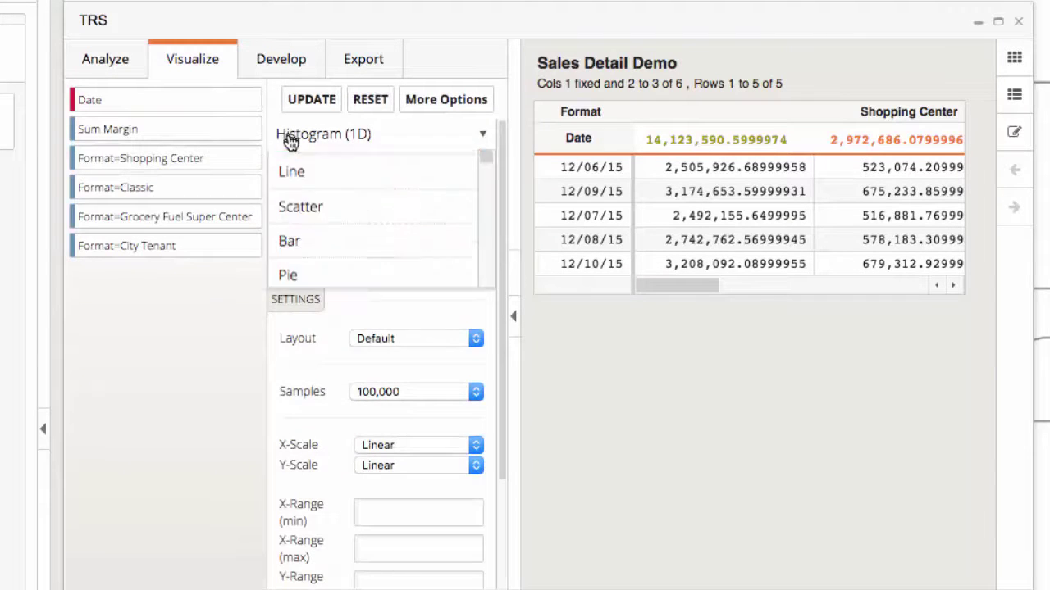
click(302, 238)
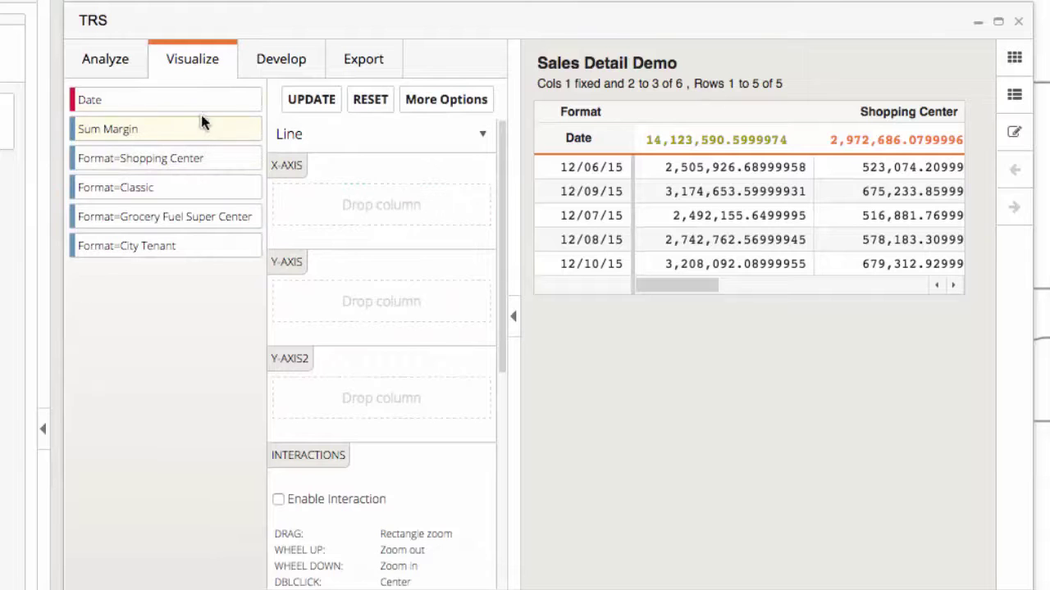
drag(204, 101, 361, 212)
drag(196, 131, 394, 363)
click(305, 98)
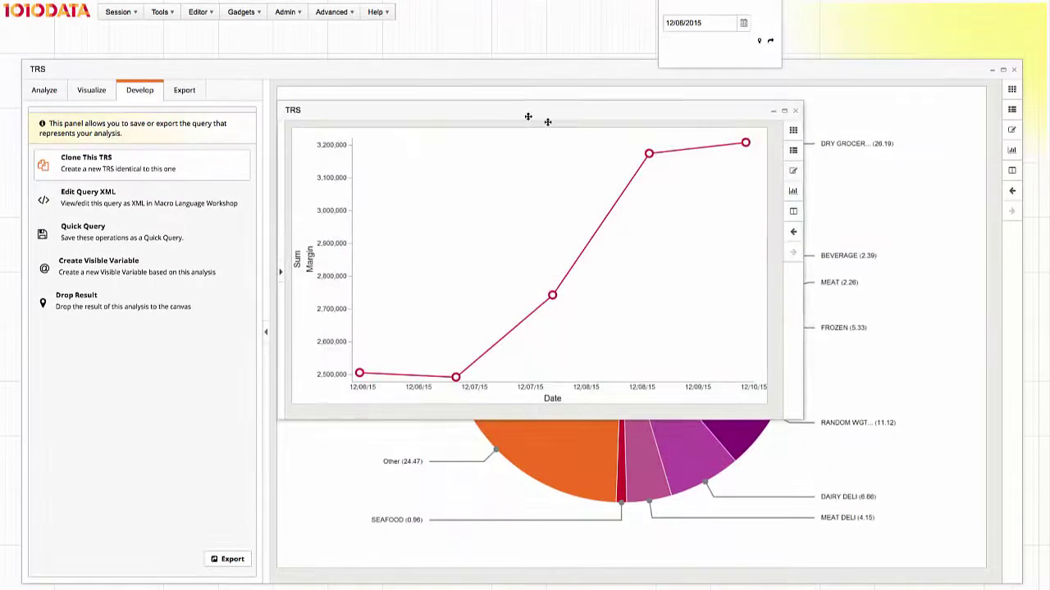
- Place the smaller pie window lower left and the line chart right, then set date to 12/02/2015
drag(528, 116, 768, 145)
click(266, 332)
mouse_move(1022, 582)
mouse_down()
mouse_move(753, 496)
mouse_move(555, 373)
mouse_up()
drag(271, 69, 253, 137)
drag(592, 146, 603, 136)
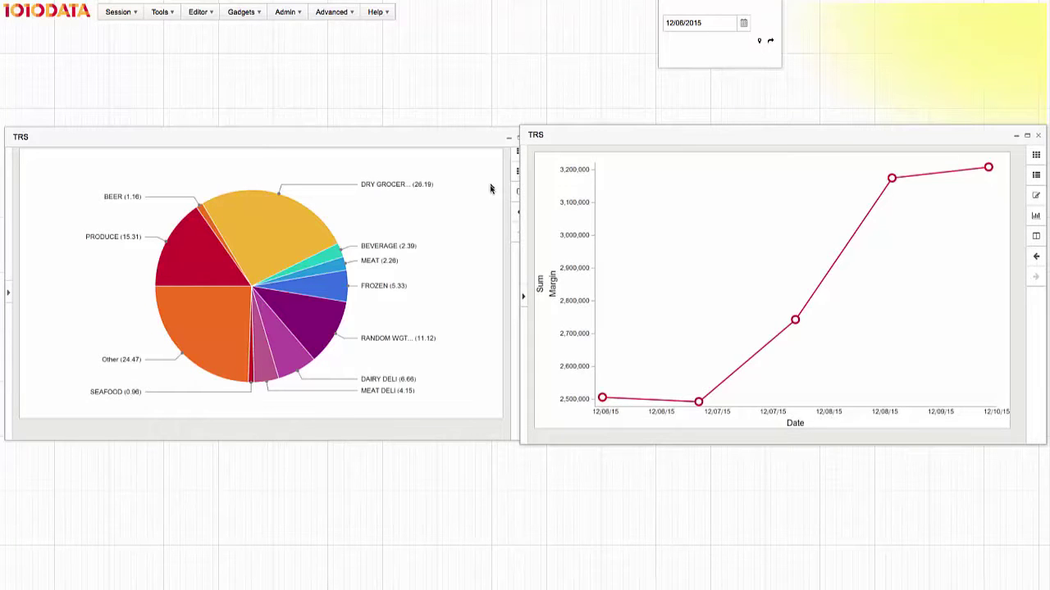
click(743, 23)
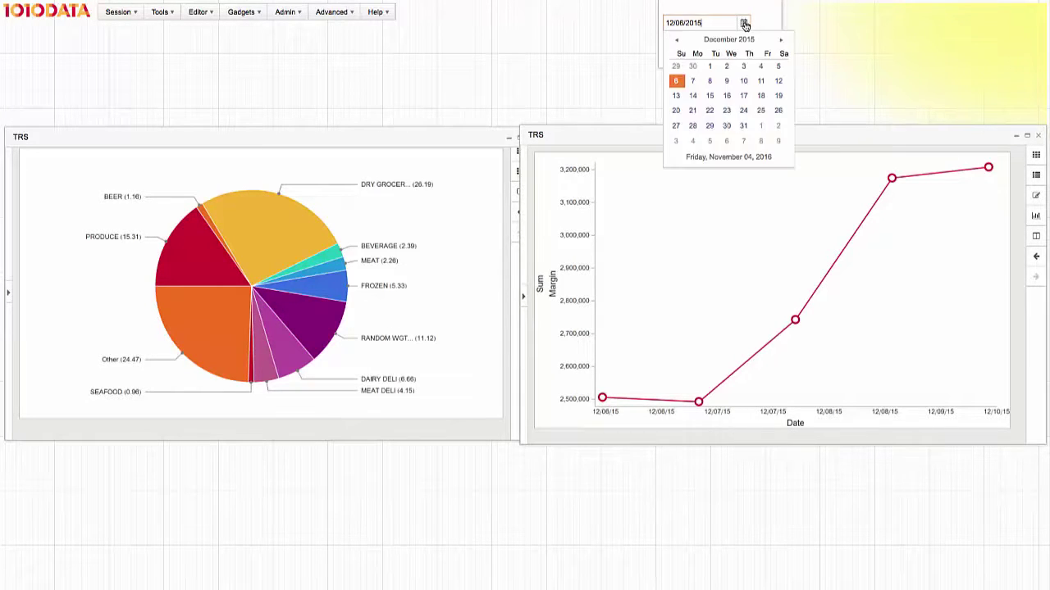
click(724, 68)
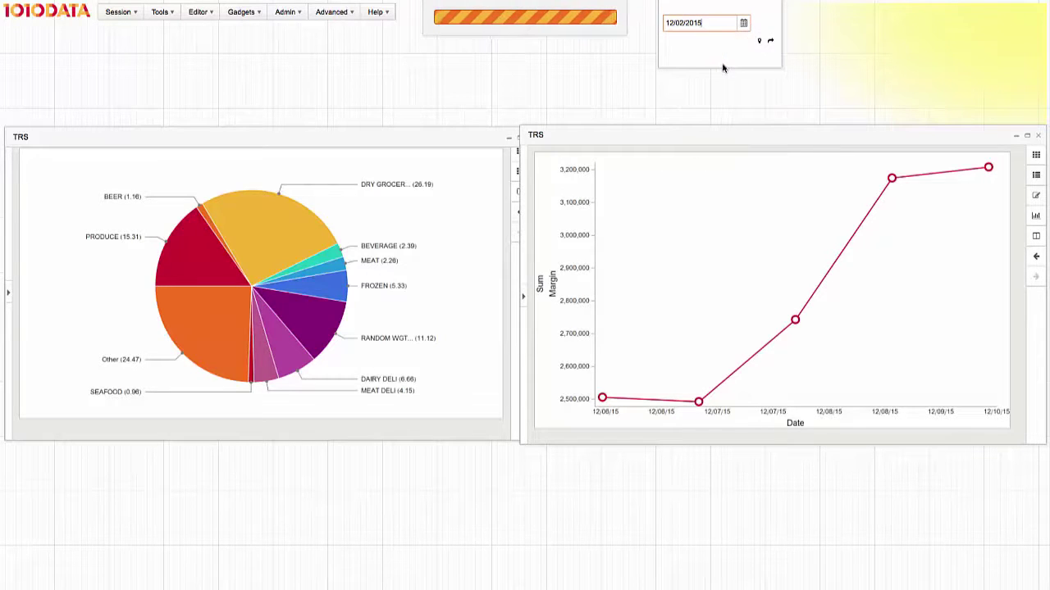